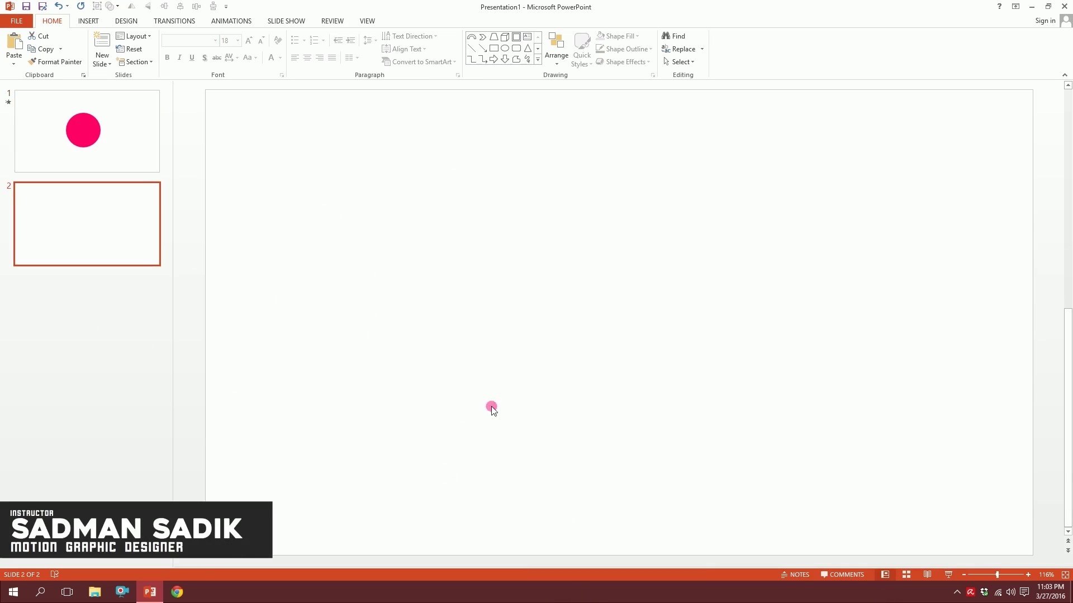
Step: Draw a large circle on slide 2 with the Oval shape, nudging it slightly up-left
left_click(88, 22)
left_click(191, 49)
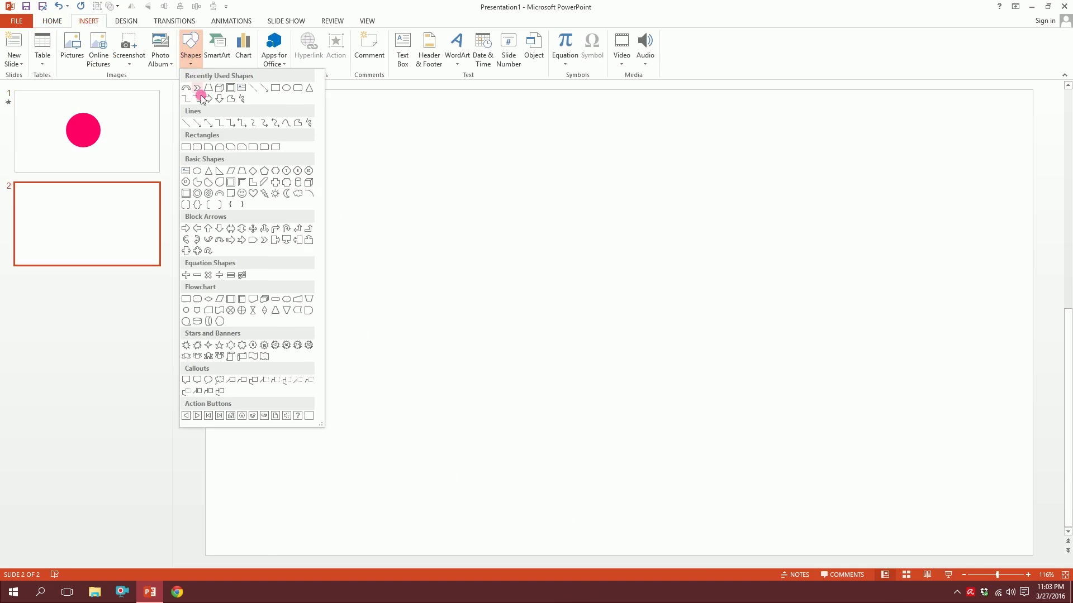
left_click(199, 171)
left_click_drag(514, 210, 736, 432)
left_click_drag(689, 364, 668, 361)
Step: Remove the circle's outline and fill it pink
left_click(412, 49)
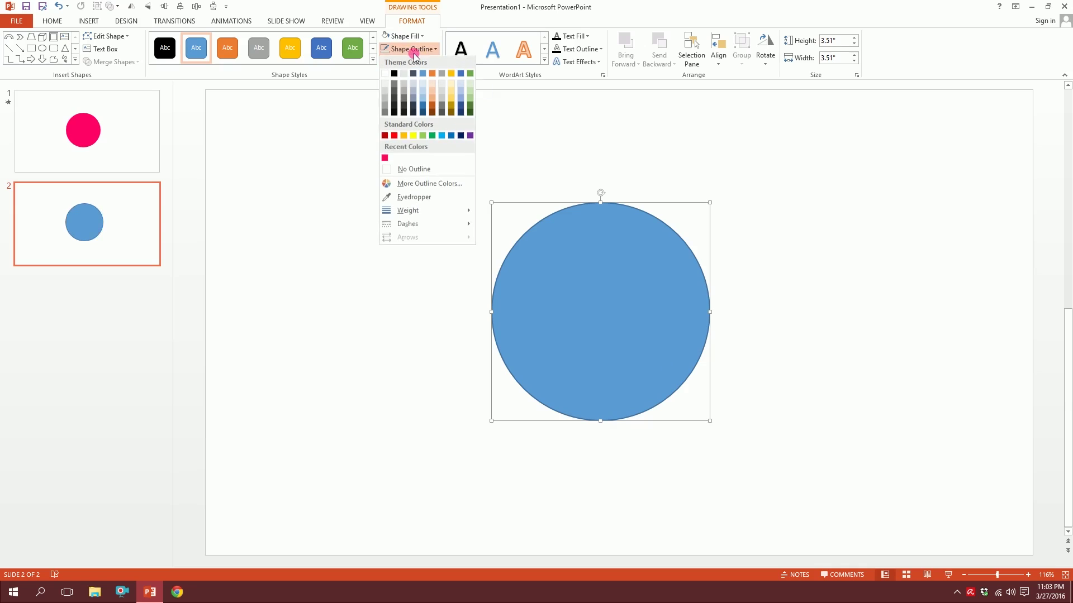
left_click(390, 176)
left_click(402, 42)
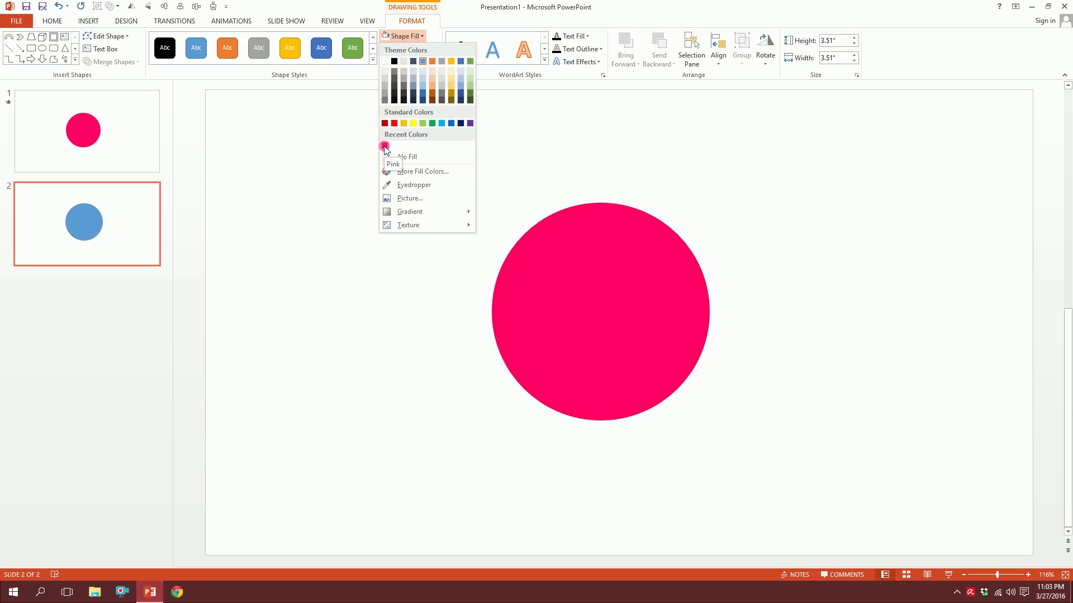
left_click(384, 147)
left_click(762, 322)
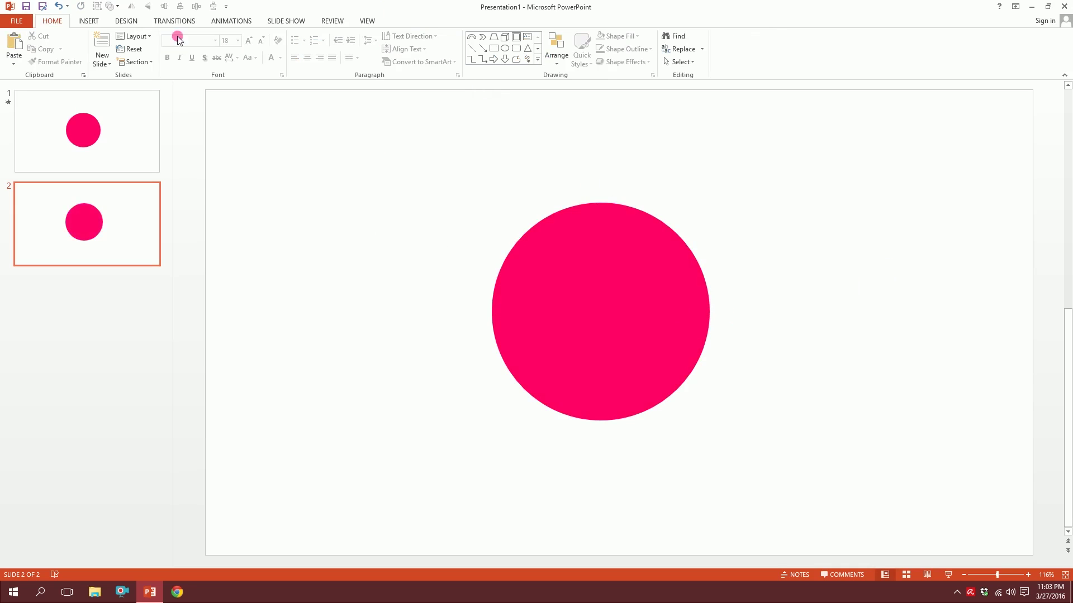
left_click(91, 23)
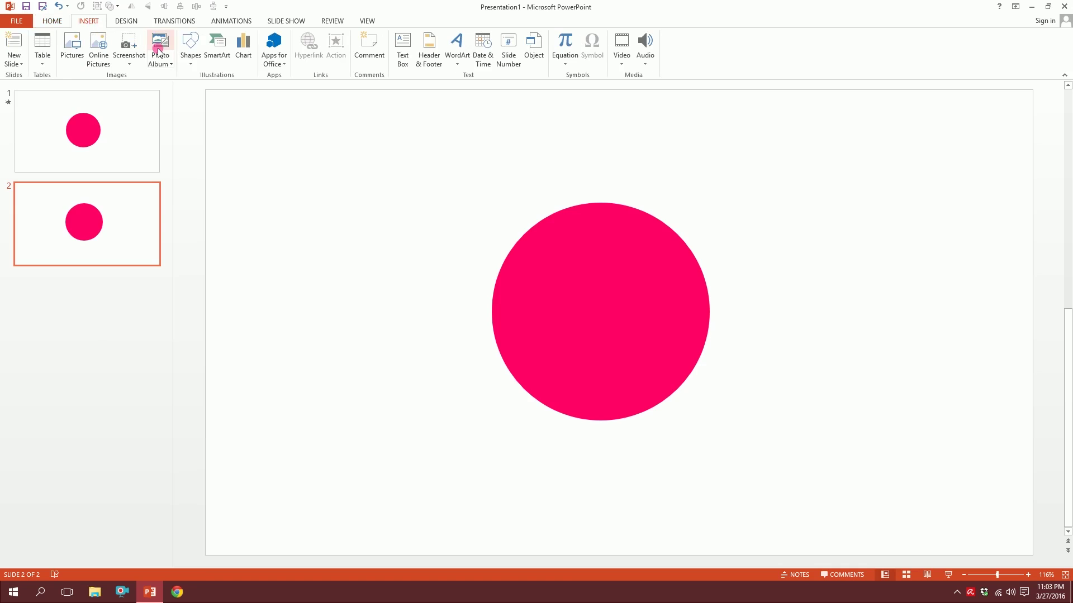
Step: Draw a block arc, tilt it steeply and shrink it near the circle
left_click(191, 56)
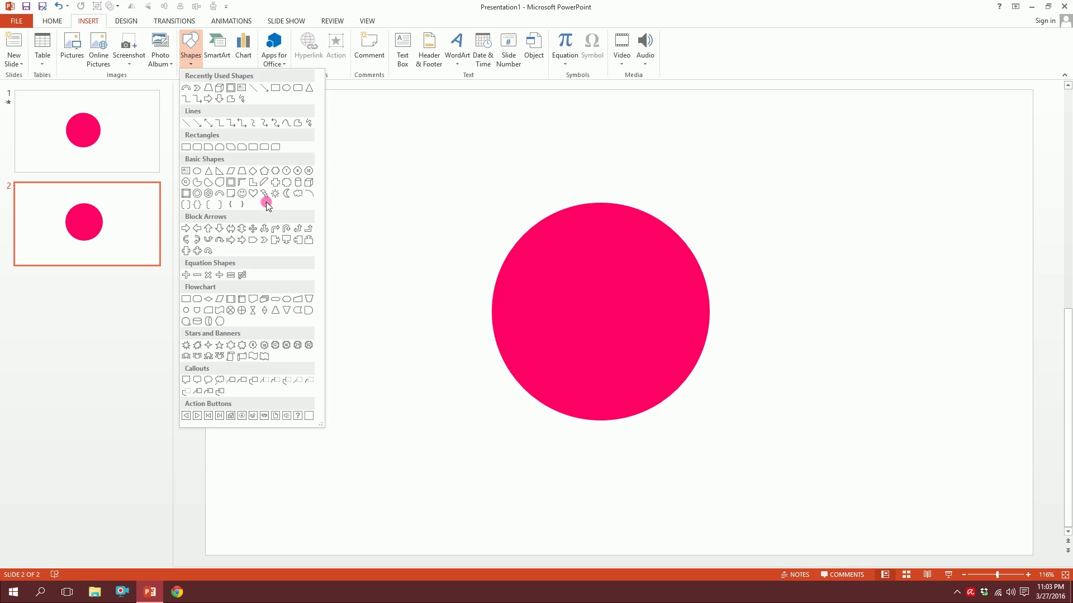
left_click(221, 193)
mouse_move(264, 181)
left_mouse_down()
mouse_move(374, 232)
mouse_move(493, 383)
mouse_move(664, 407)
mouse_move(662, 308)
left_mouse_up()
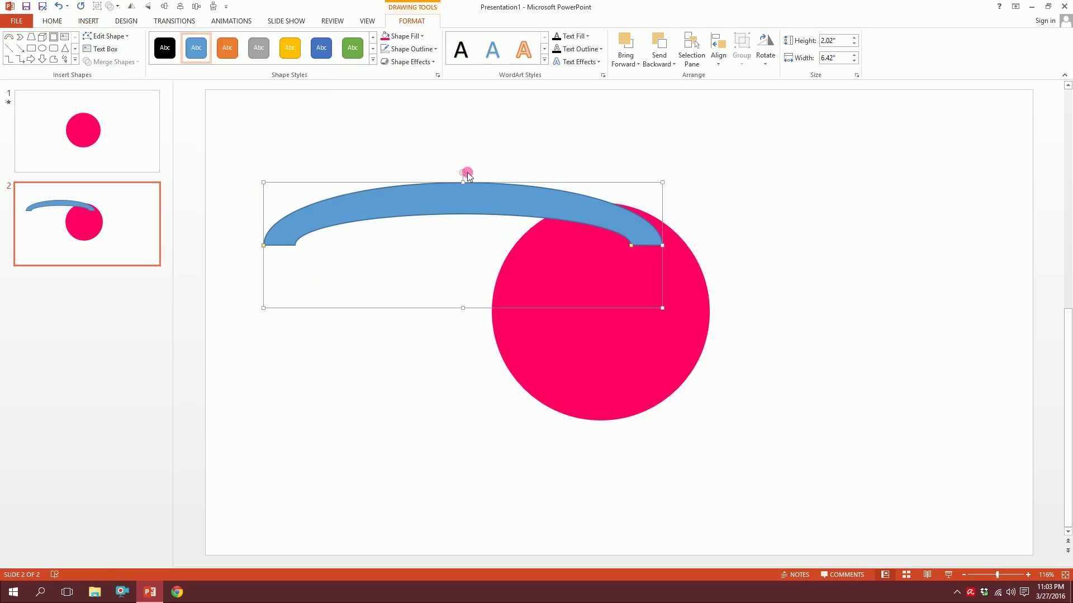
left_click_drag(468, 176, 467, 347)
left_click_drag(379, 196, 422, 263)
left_click_drag(461, 351, 463, 358)
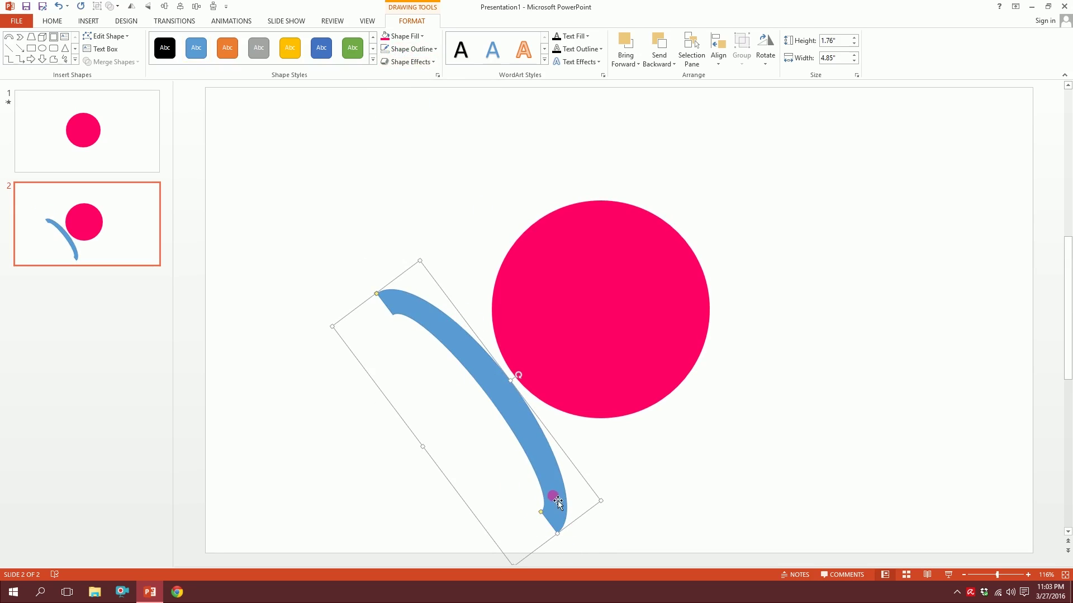
Step: Thin the arc's band, shorten its sweep and size it beside the circle's lower-left edge
left_click_drag(548, 519, 551, 525)
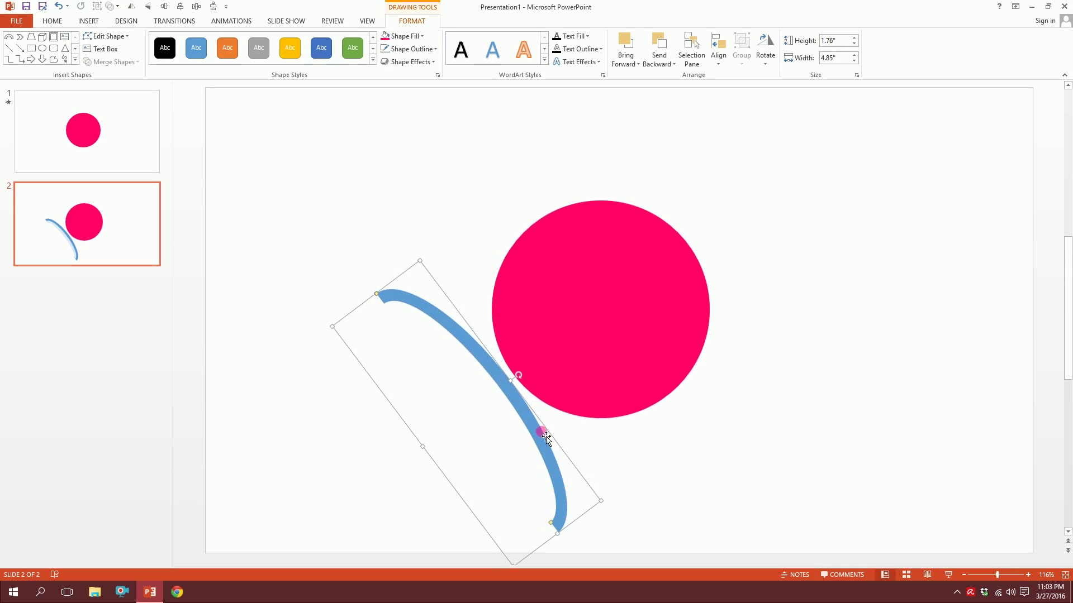
left_click_drag(544, 435, 569, 423)
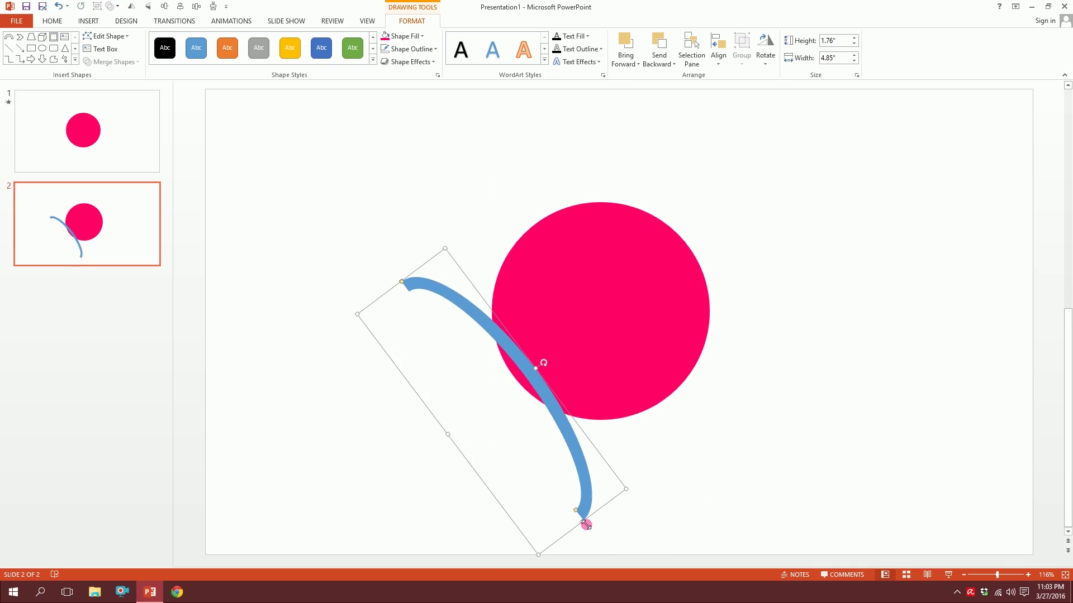
left_click_drag(579, 518, 555, 486)
left_click_drag(555, 446, 535, 506)
left_click_drag(538, 460, 553, 468)
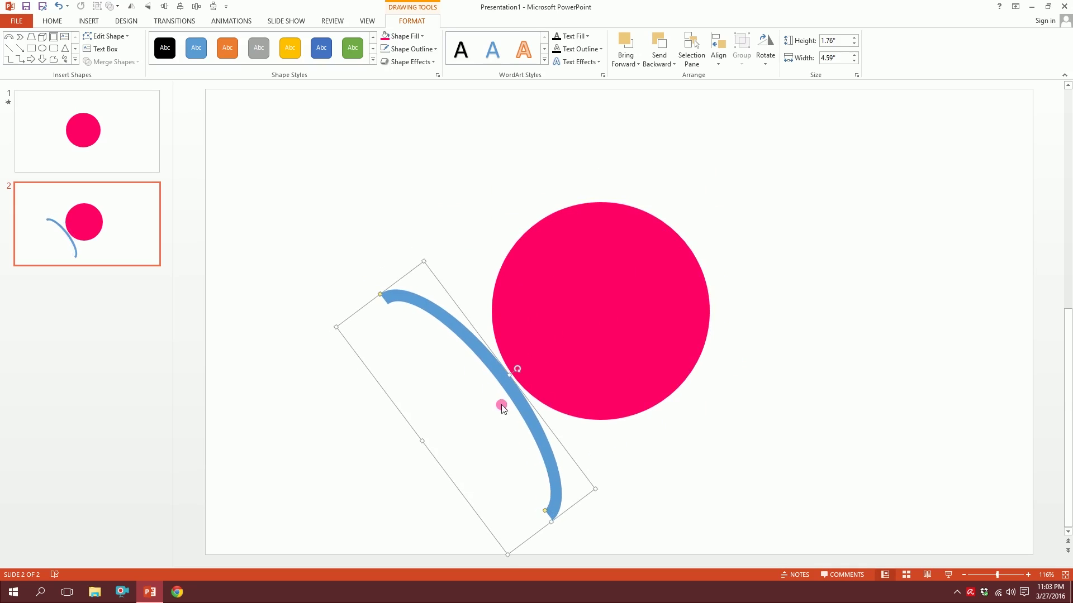
left_click(222, 22)
Step: Apply a Lines motion path to the arc, ending at the circle's upper right
left_click(726, 59)
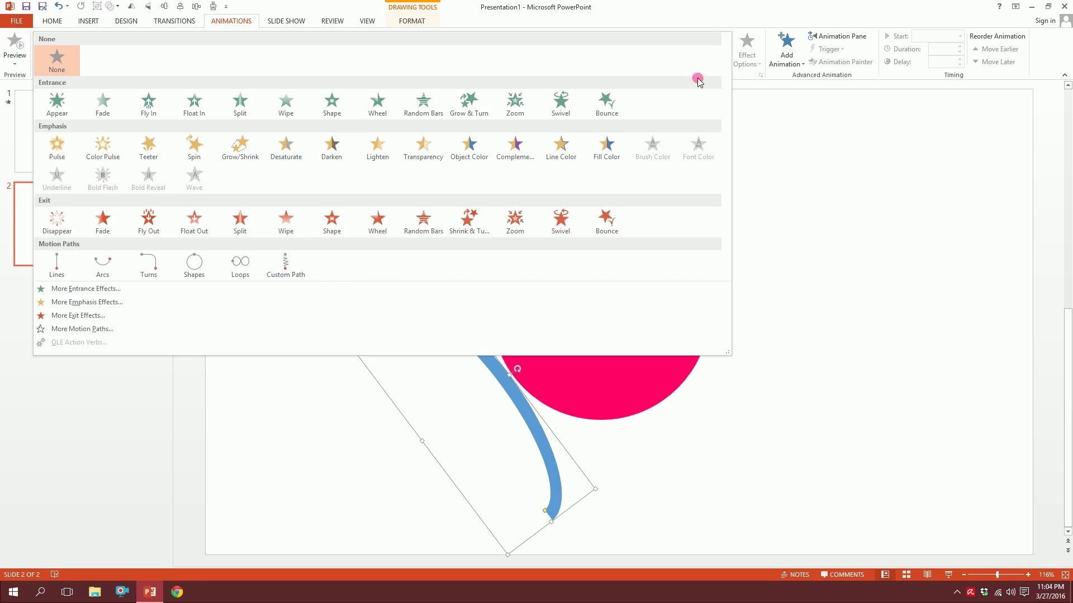
left_click(51, 272)
left_click(268, 344)
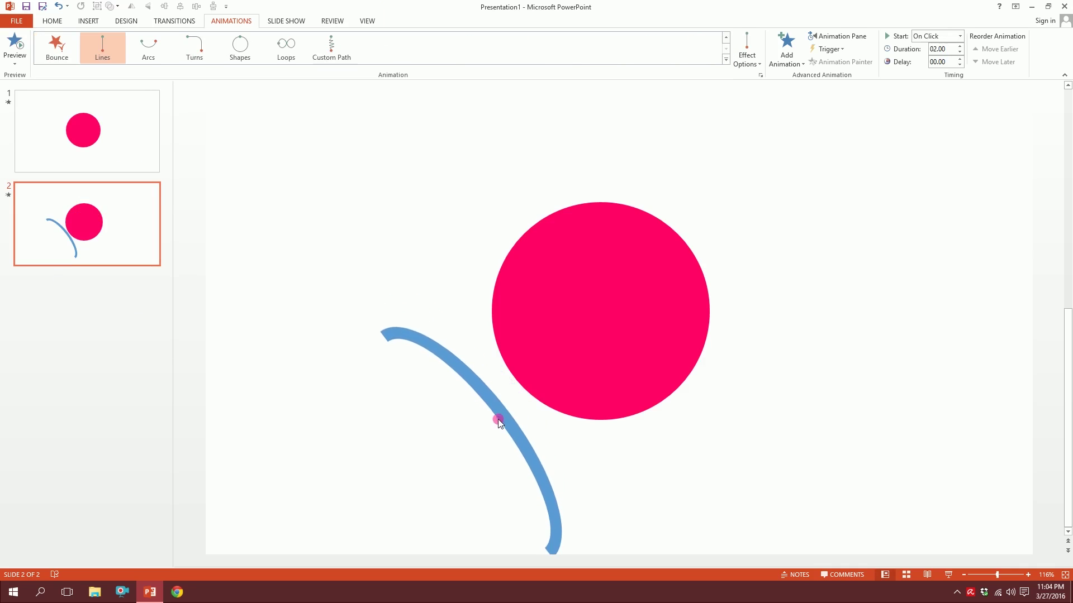
left_click(470, 473)
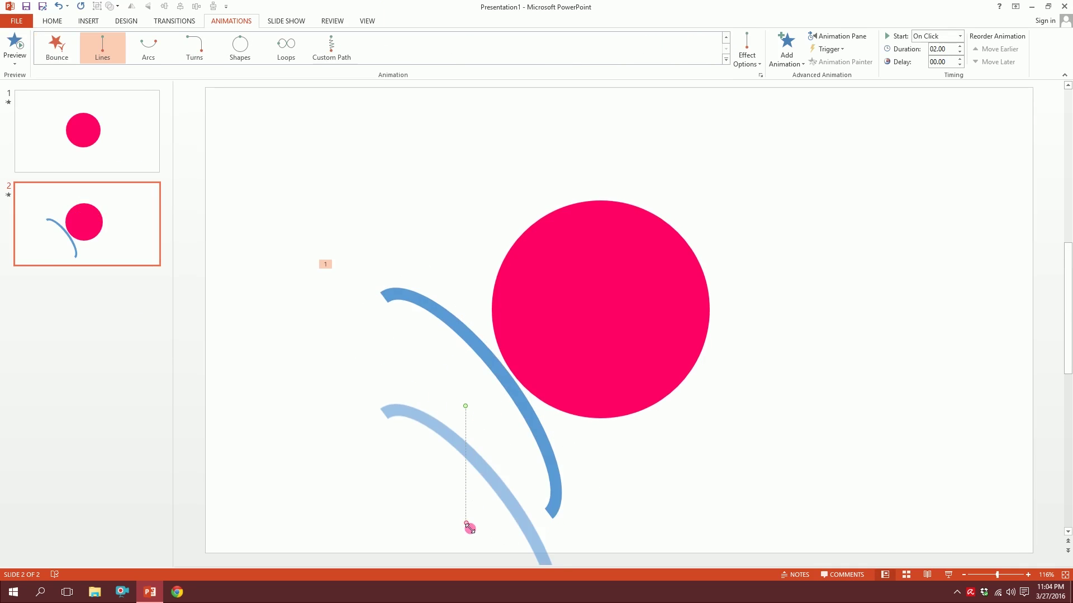
left_click_drag(471, 522, 669, 279)
left_click(866, 397)
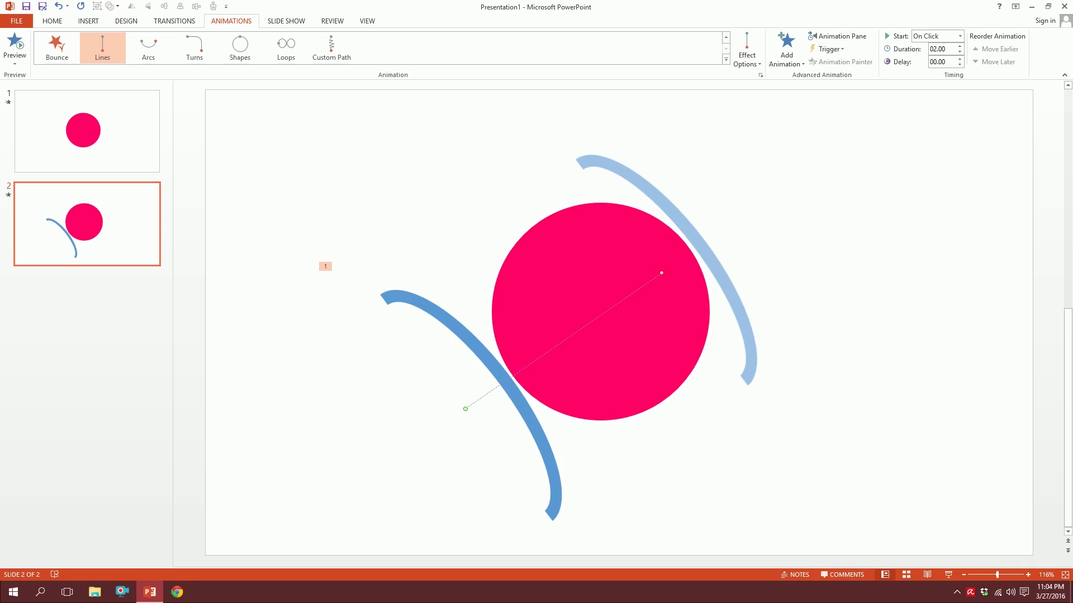
Step: Set the arc's motion path to start With Previous and repeat Until End of Slide
left_click(838, 35)
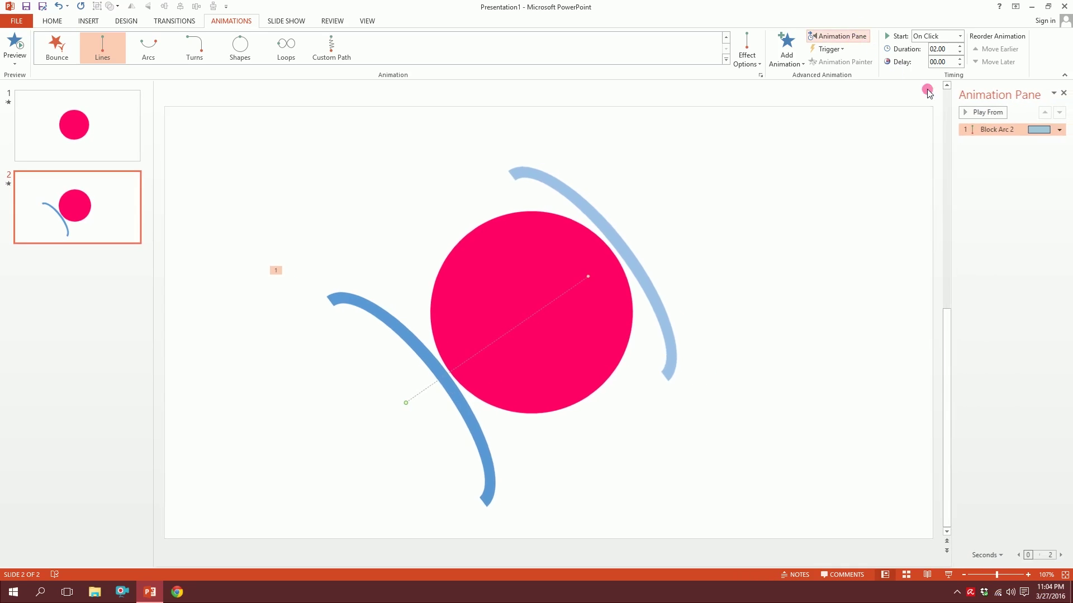
left_click(1058, 129)
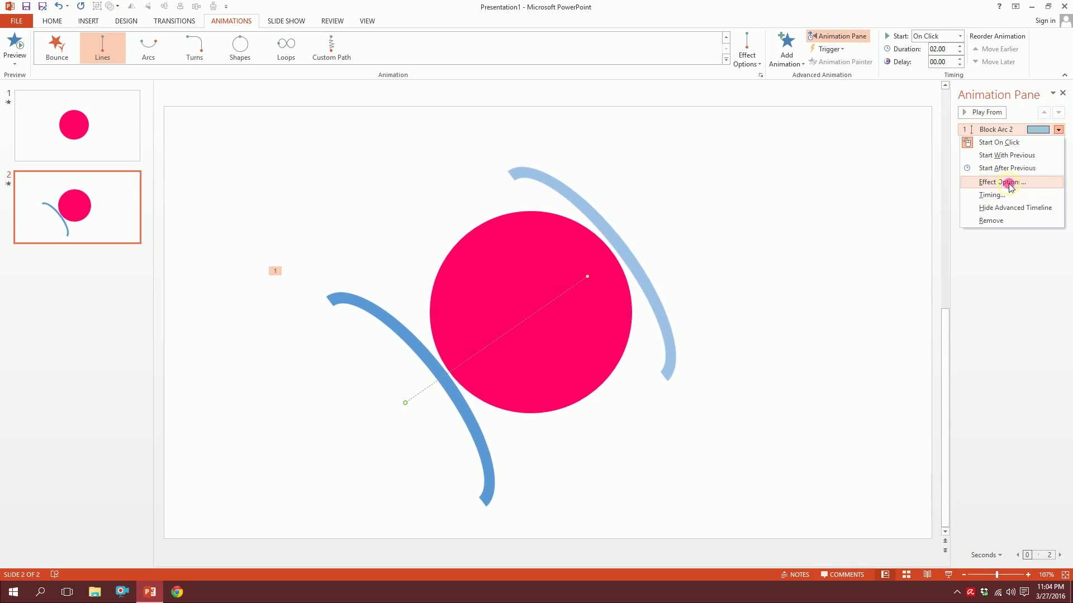
left_click(986, 185)
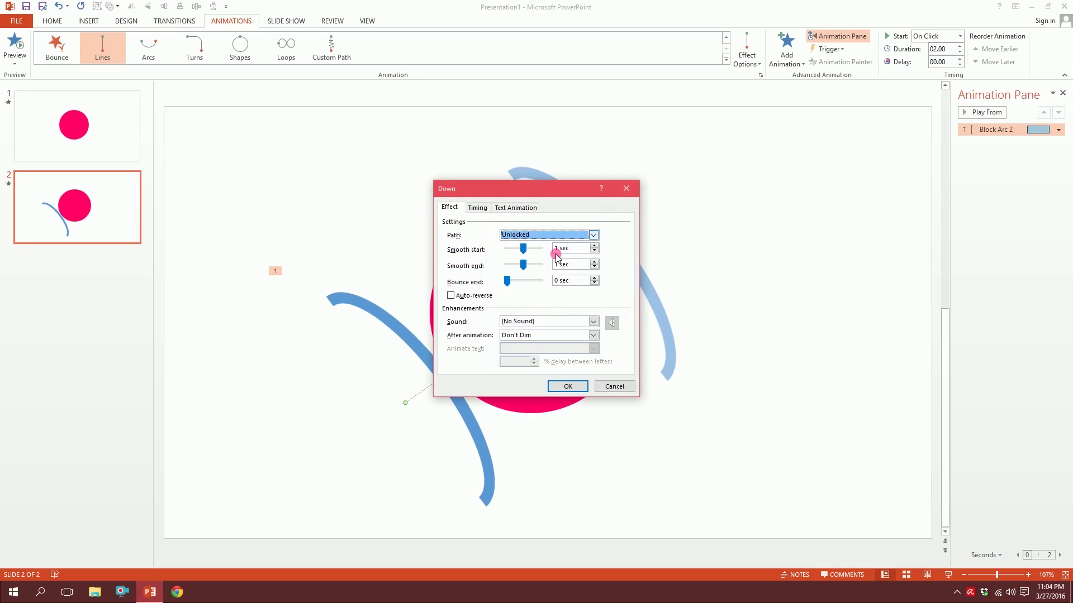
left_click(479, 208)
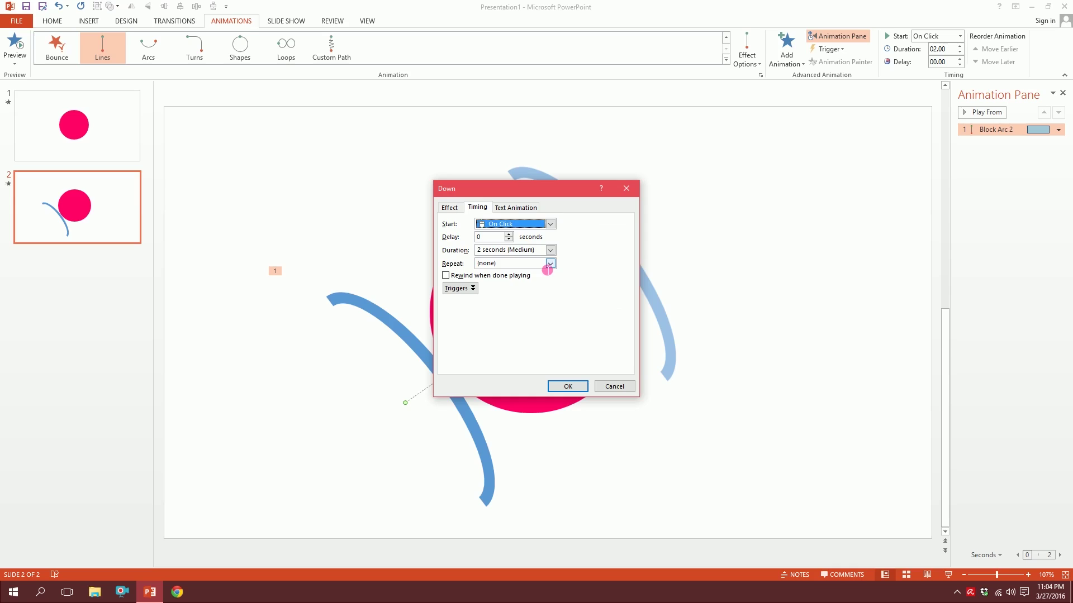
left_click(549, 265)
left_click(520, 325)
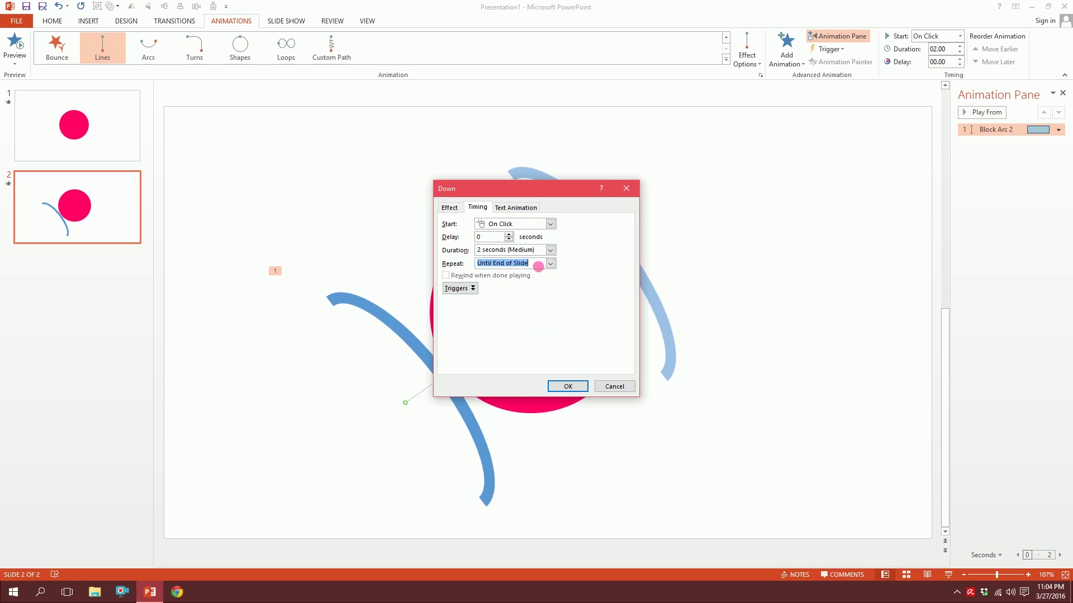
left_click(550, 224)
left_click(527, 240)
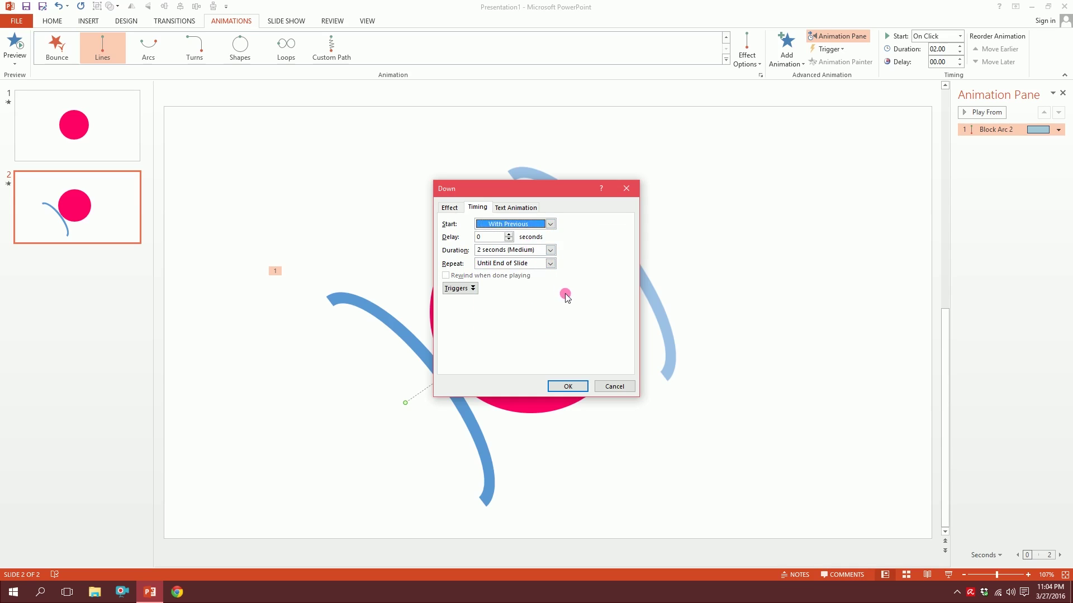
left_click(566, 386)
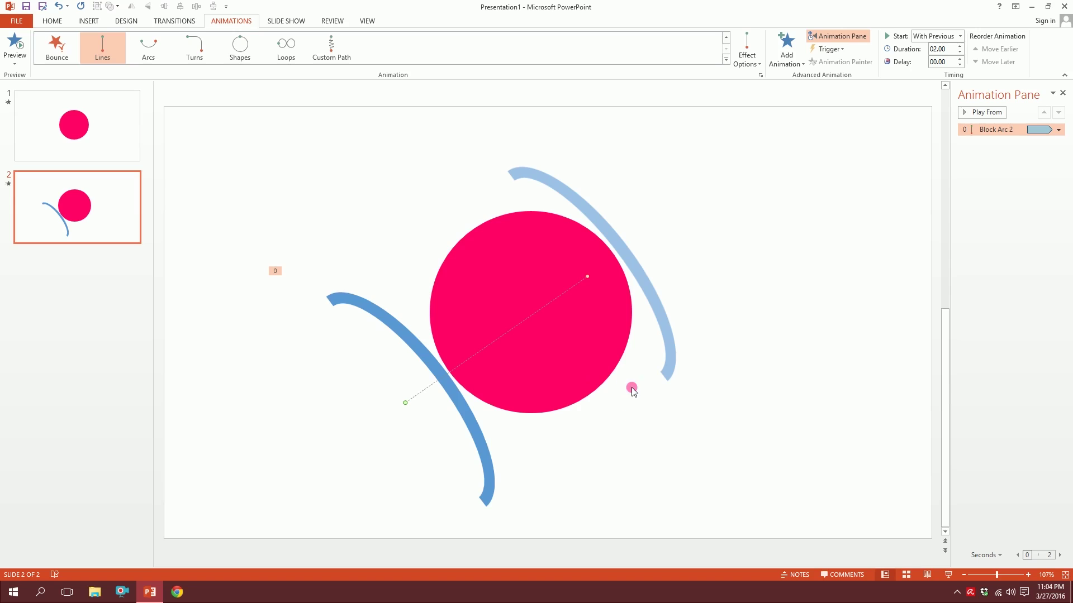
Step: Duplicate the animated arc with Ctrl+D to create offset copies
left_click(458, 404)
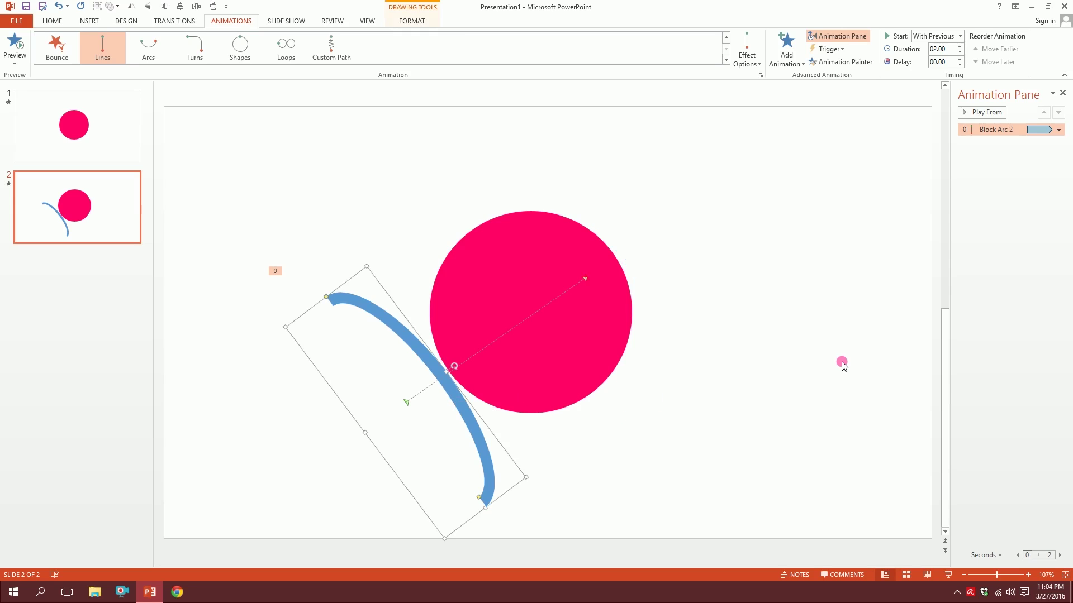
key("ctrl+d")
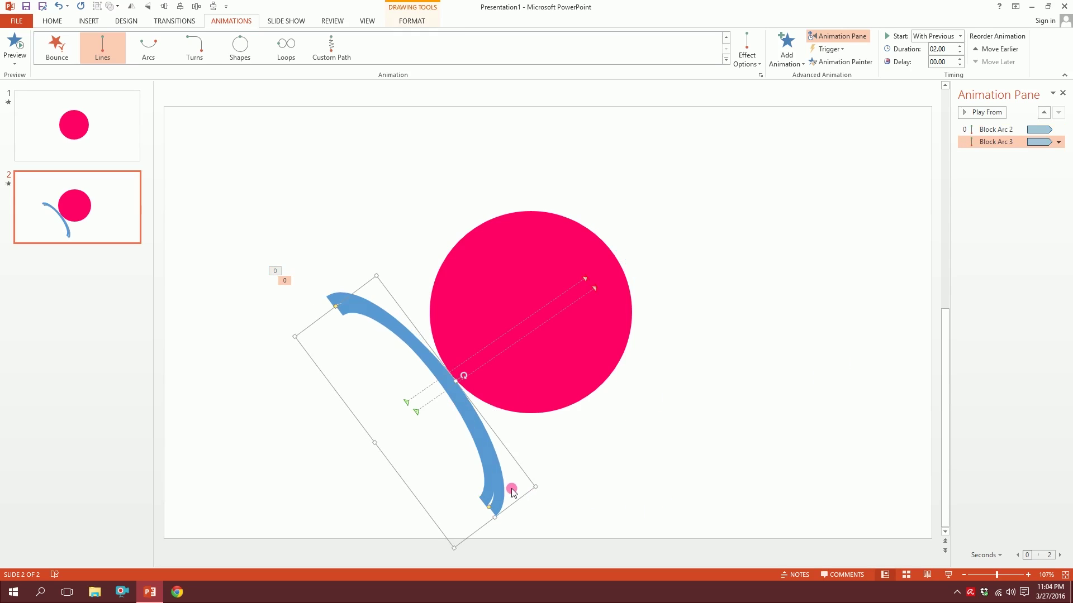
key("ctrl+d")
key("ctrl+d")
key("ctrl+d")
key("ctrl+d")
key("ctrl+d")
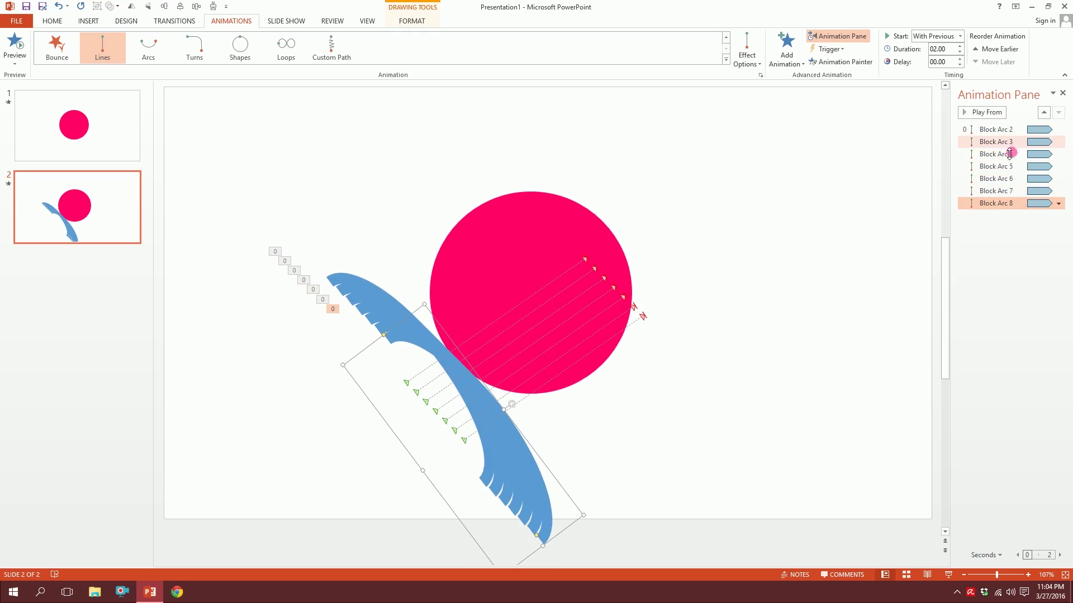
key("ctrl+d")
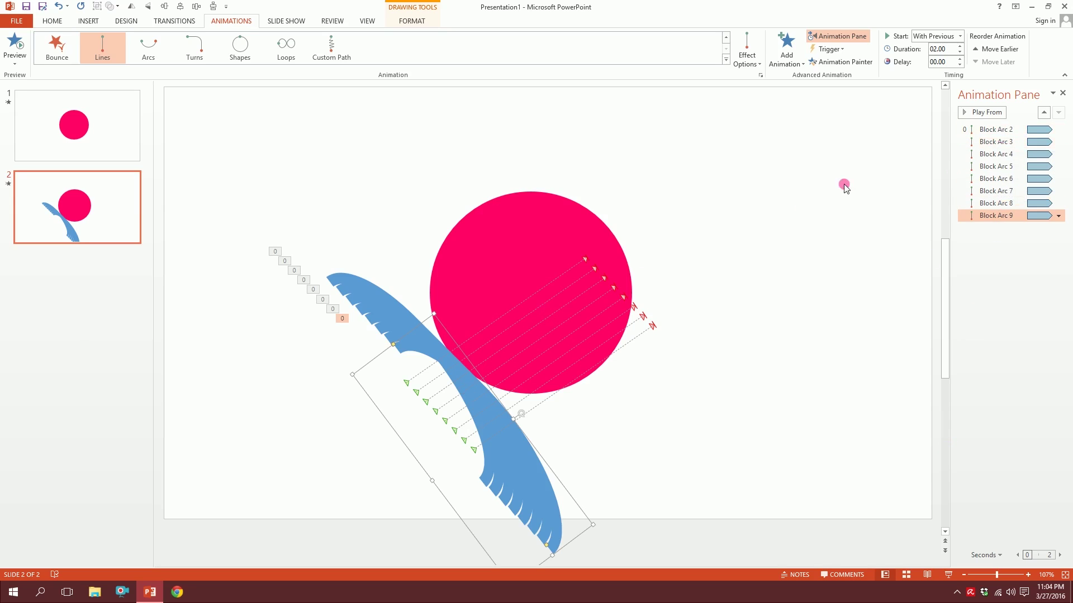
Step: Stagger the start delays of Block Arcs 3 to 6 in quarter-second steps
left_click(990, 143)
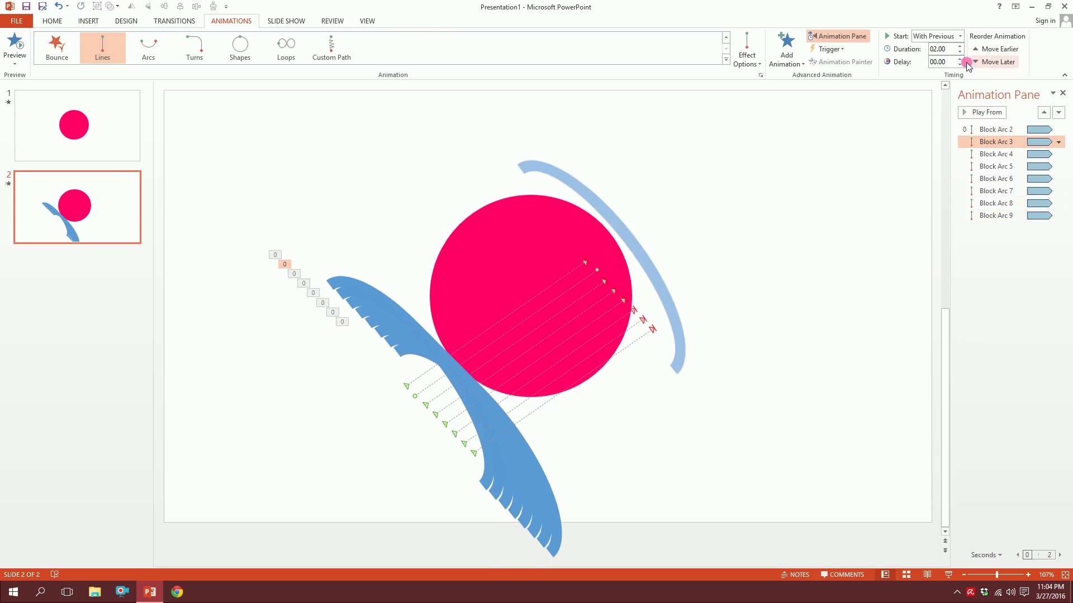
left_click(985, 154)
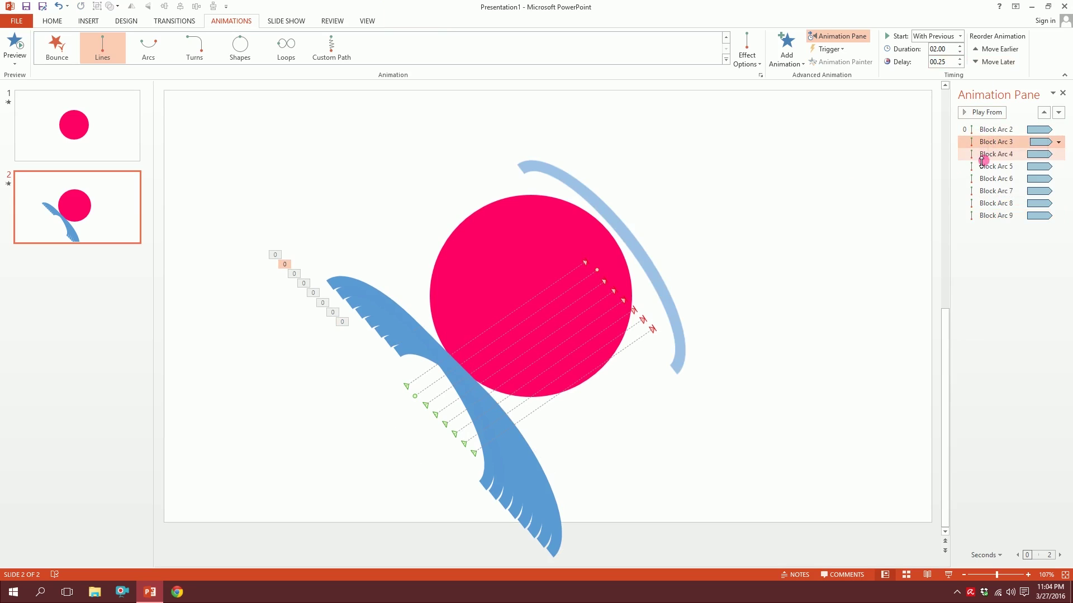
left_click(983, 166)
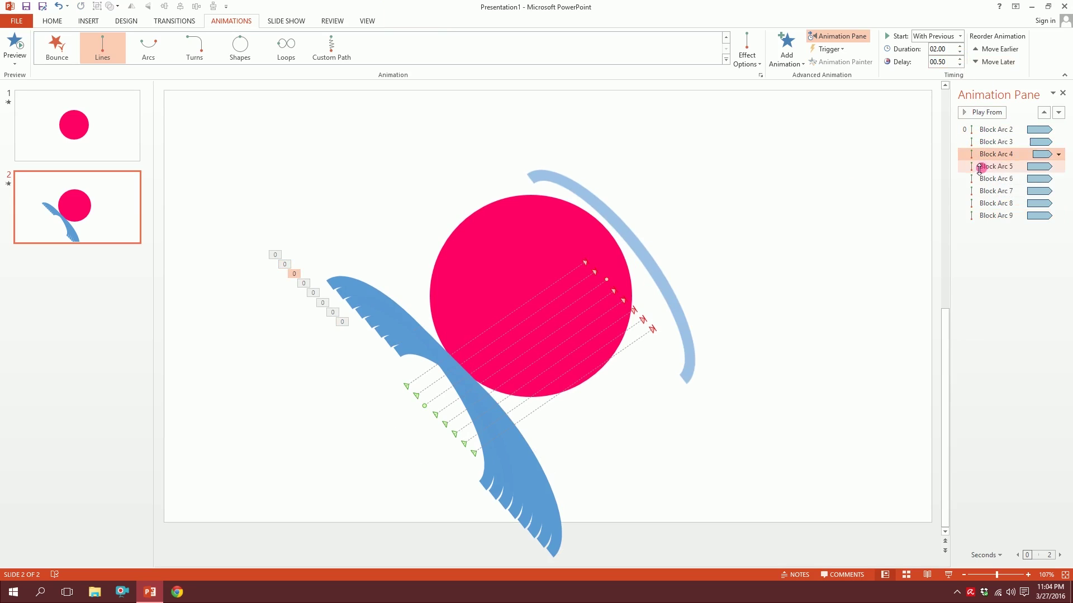
left_click(955, 58)
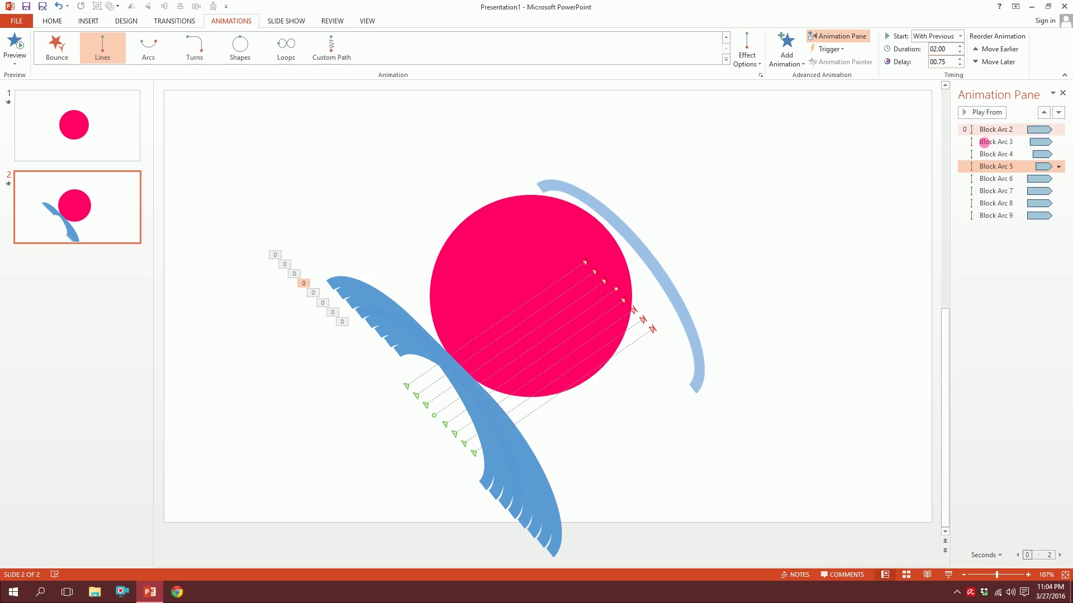
left_click(984, 179)
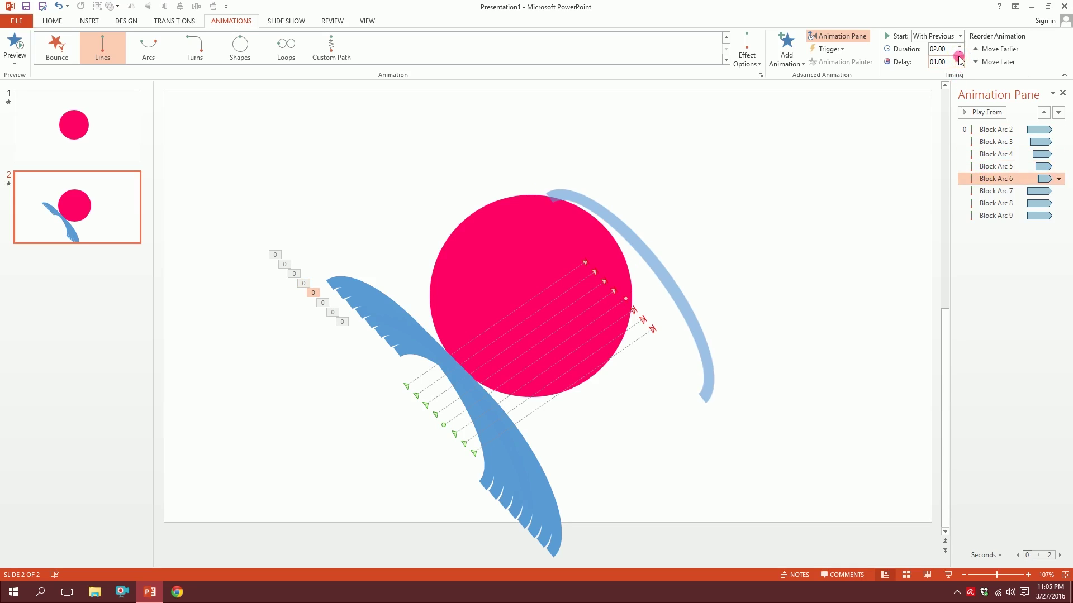
Step: Continue the staggered delays for Block Arcs 7 to 9, up to 1.75 seconds
left_click(958, 62)
left_click(995, 191)
left_click(959, 63)
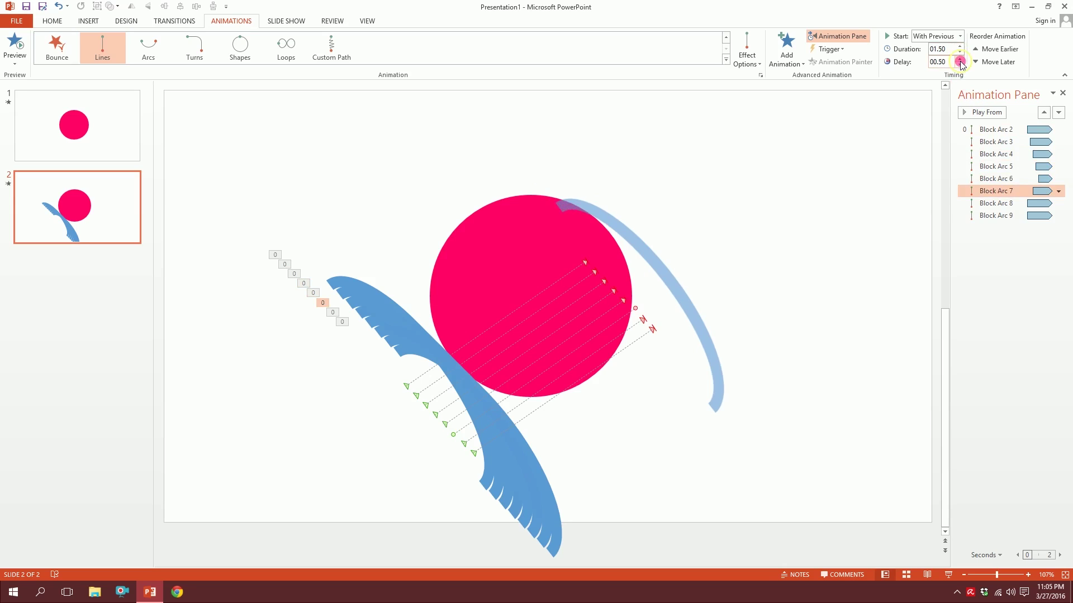
left_click(960, 46)
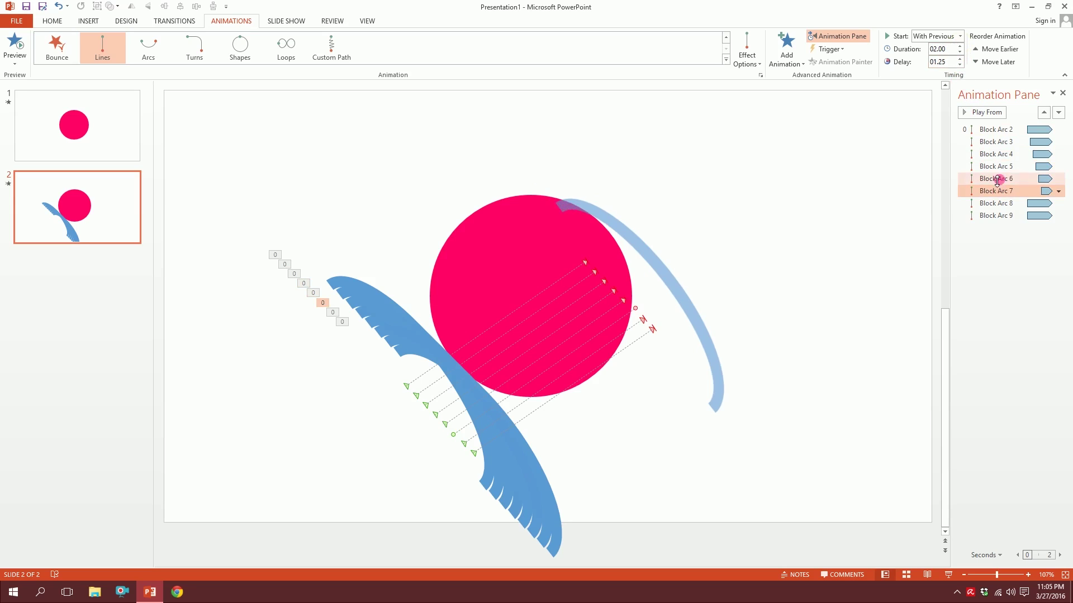
left_click(995, 179)
left_click(996, 203)
left_click(959, 64)
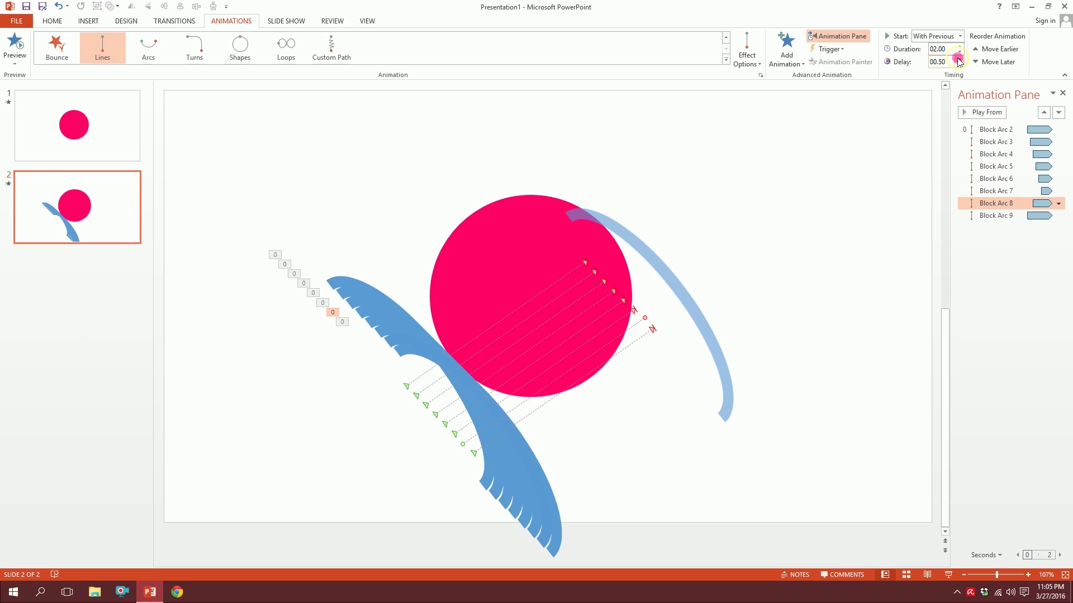
left_click(986, 216)
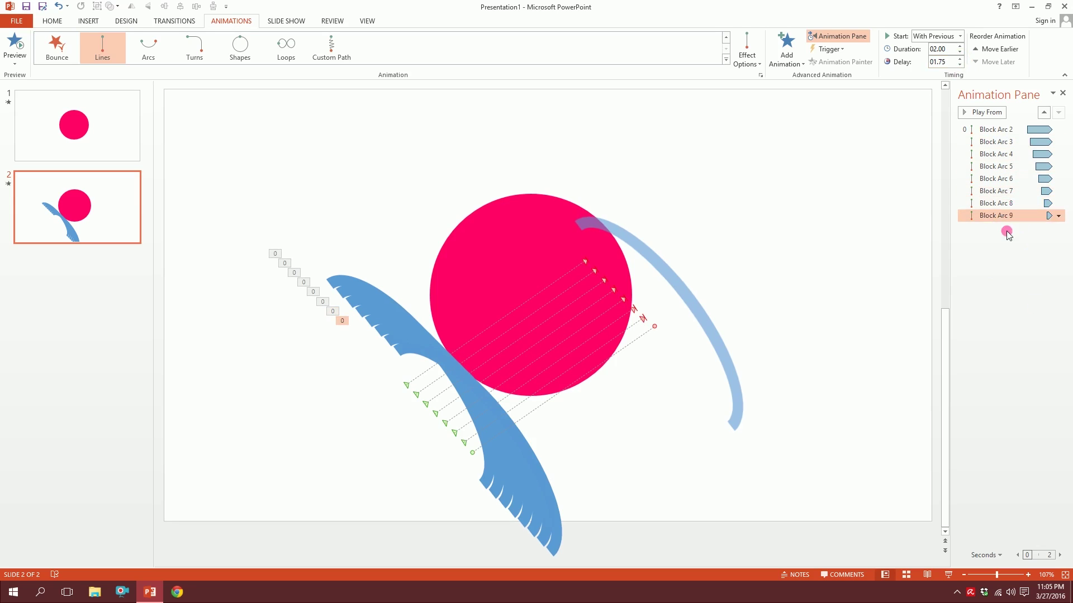
left_click(445, 447)
Step: Align all eight arcs center and middle, then move the stack against the circle's lower-left edge
mouse_move(228, 192)
left_mouse_down()
mouse_move(634, 566)
mouse_move(615, 565)
left_mouse_up()
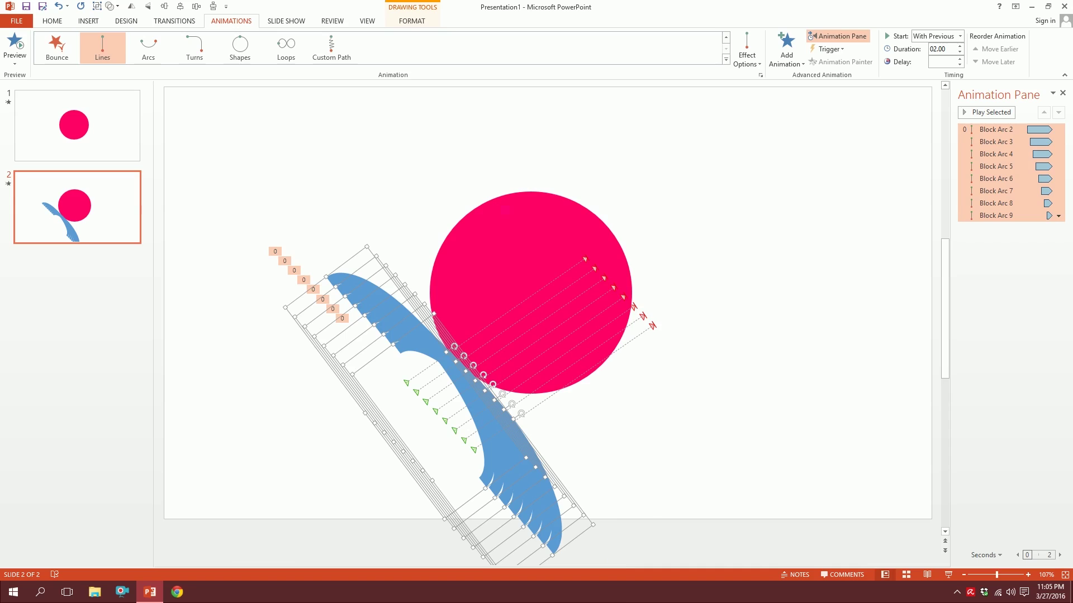
left_click(406, 25)
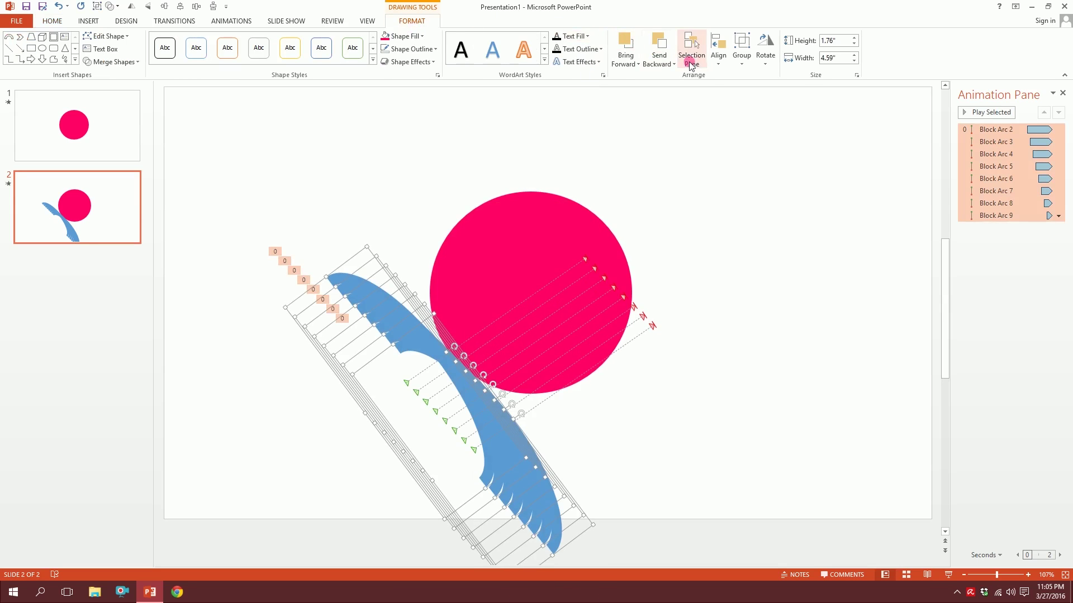
left_click(718, 50)
left_click(749, 92)
left_click(717, 50)
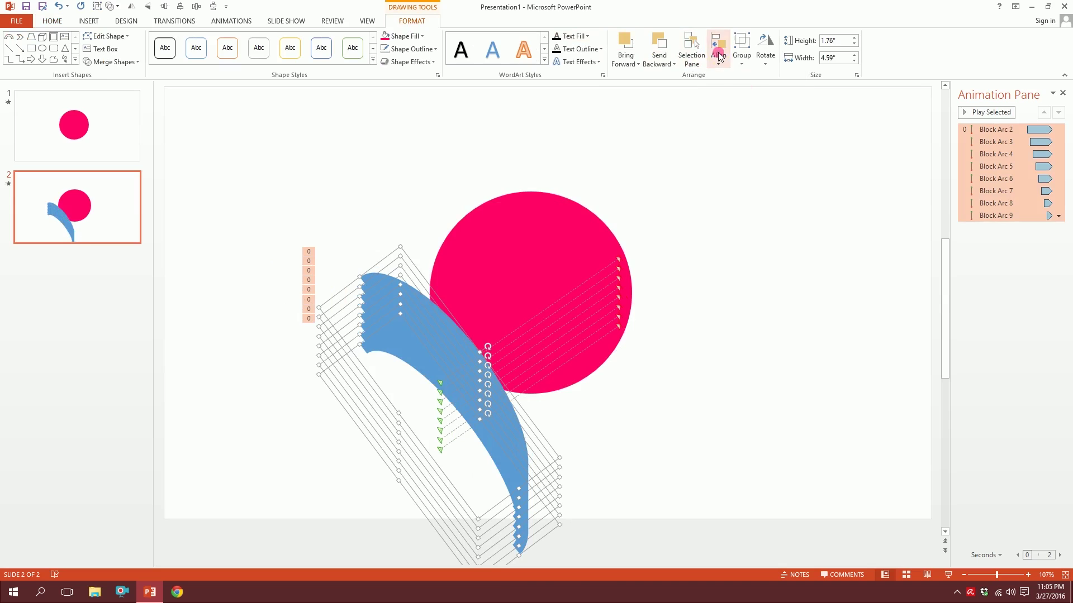
left_click(745, 131)
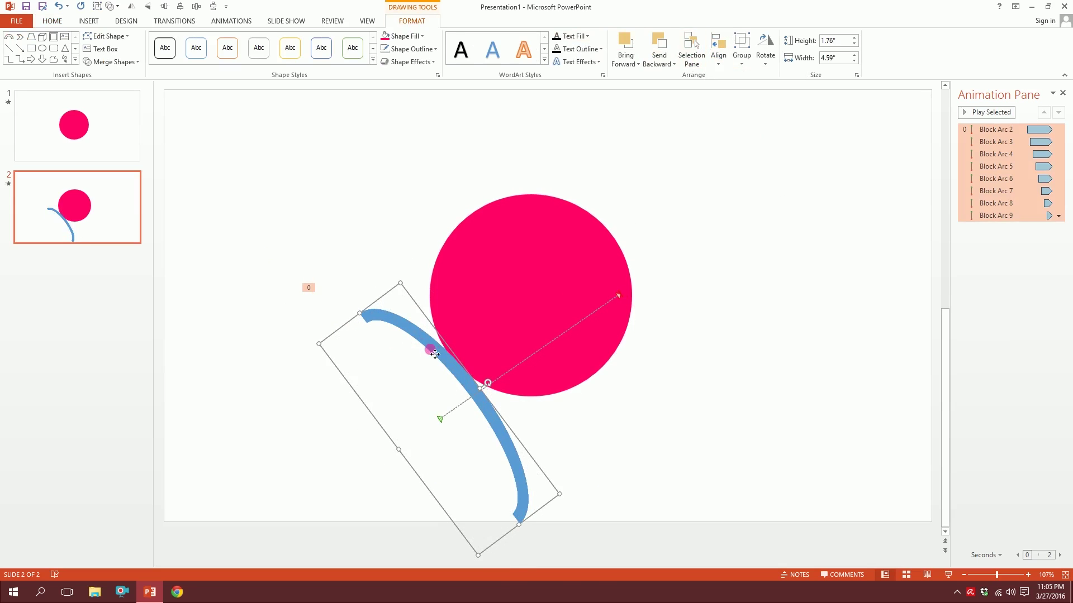
left_click_drag(434, 355, 406, 343)
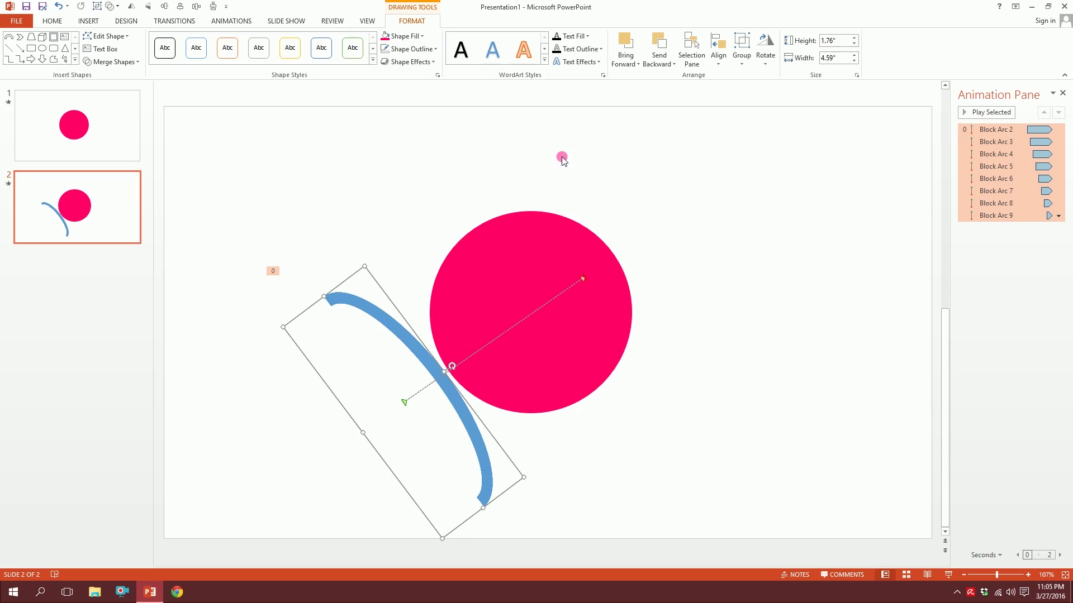
Step: Fill the stacked arcs white, then play the slide show to watch the spin
left_click(295, 165)
left_click_drag(210, 172, 502, 555)
left_click(402, 37)
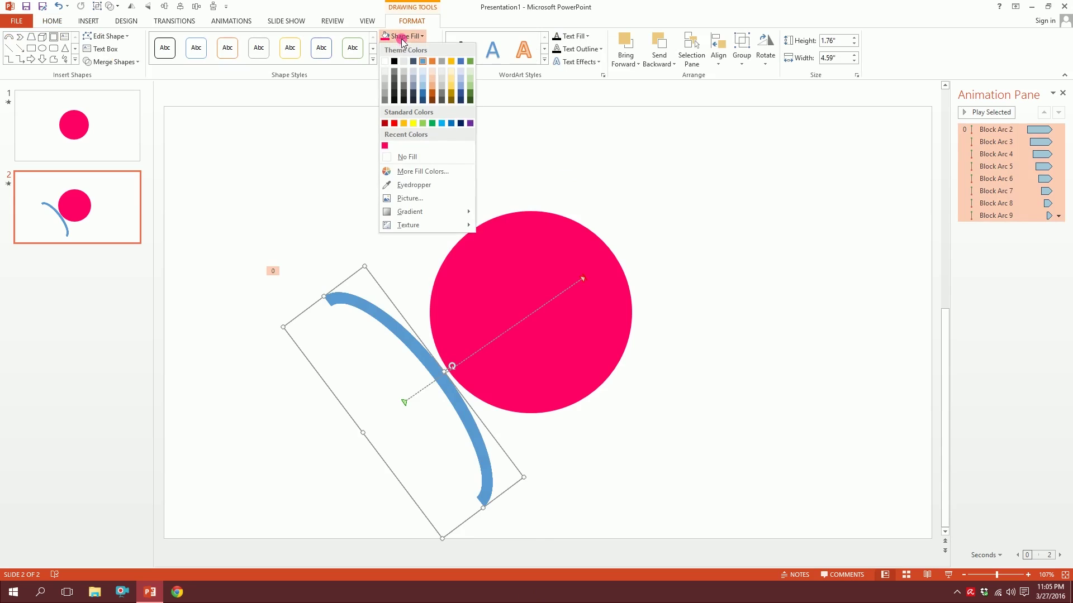
left_click(387, 62)
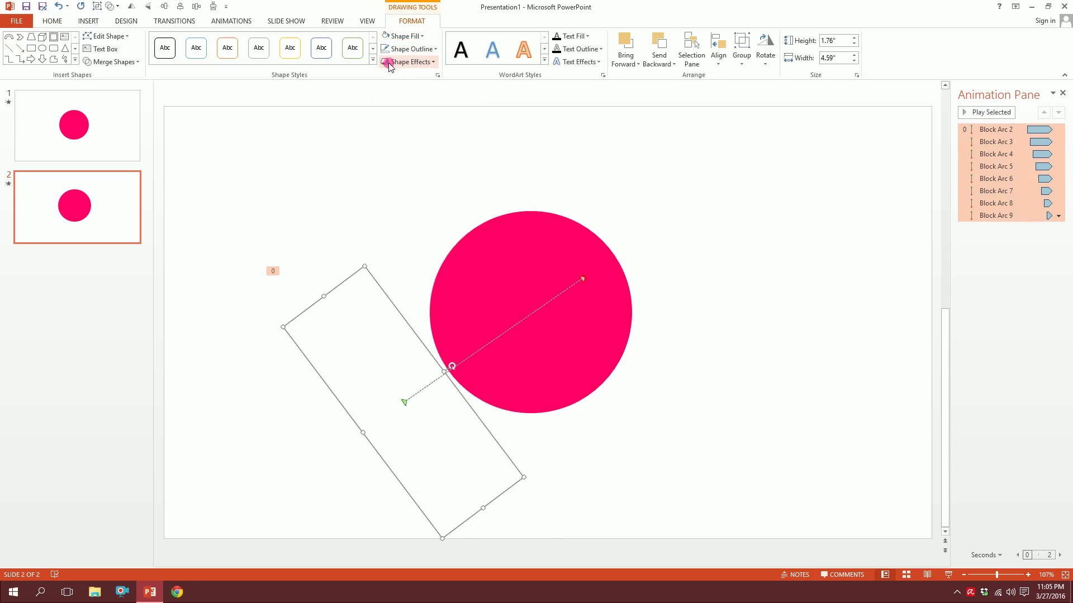
left_click(758, 386)
left_click(948, 575)
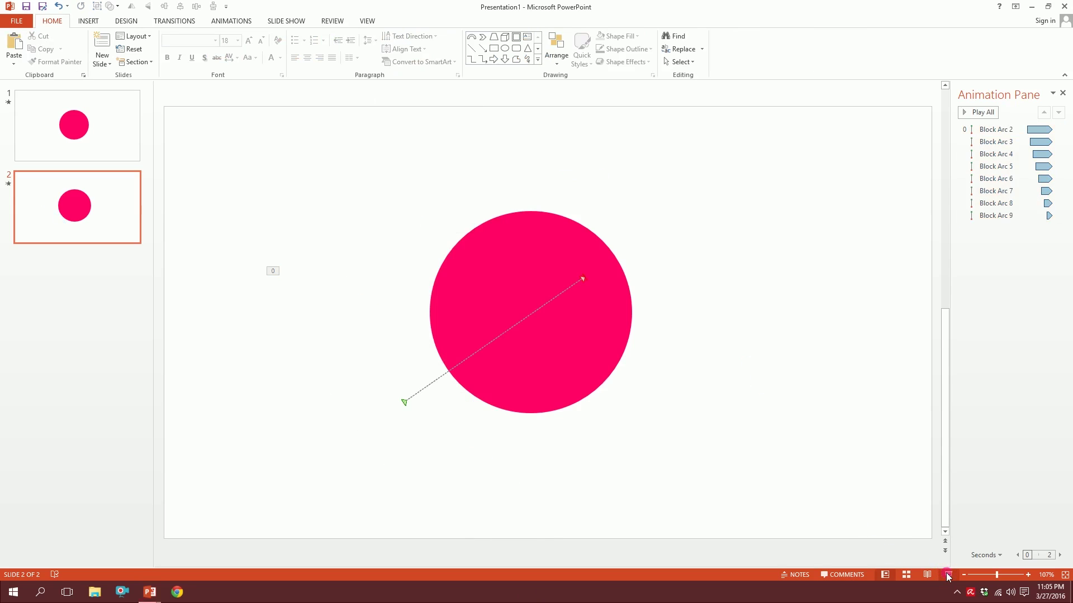